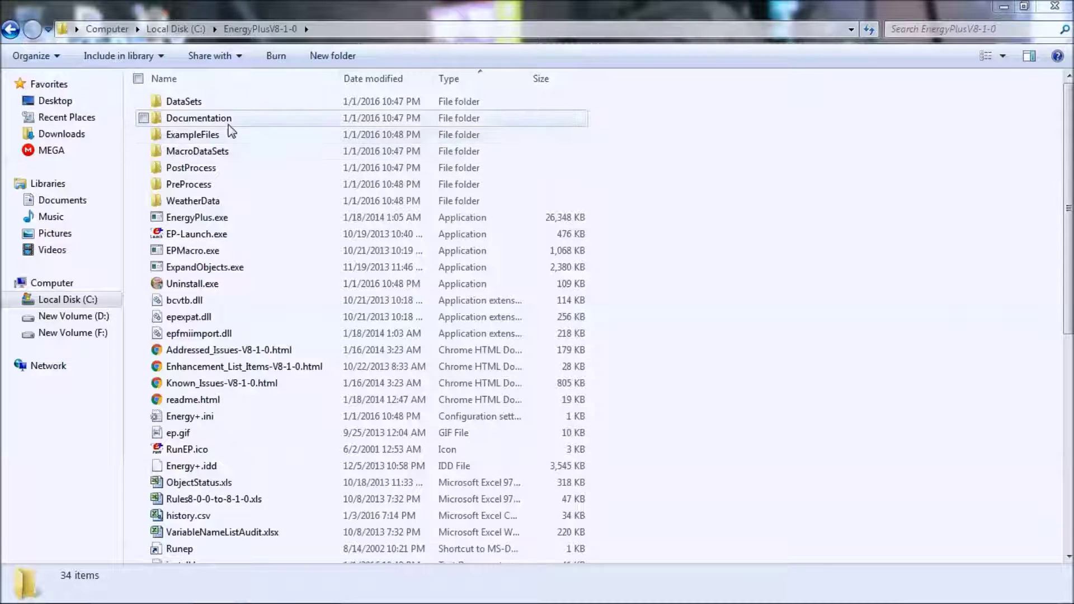
- Open LBuilding-G090.idf from the EnergyPlus ExampleFiles folder in IDF Editor, maximized and listing only classes that contain objects
double_click(232, 133)
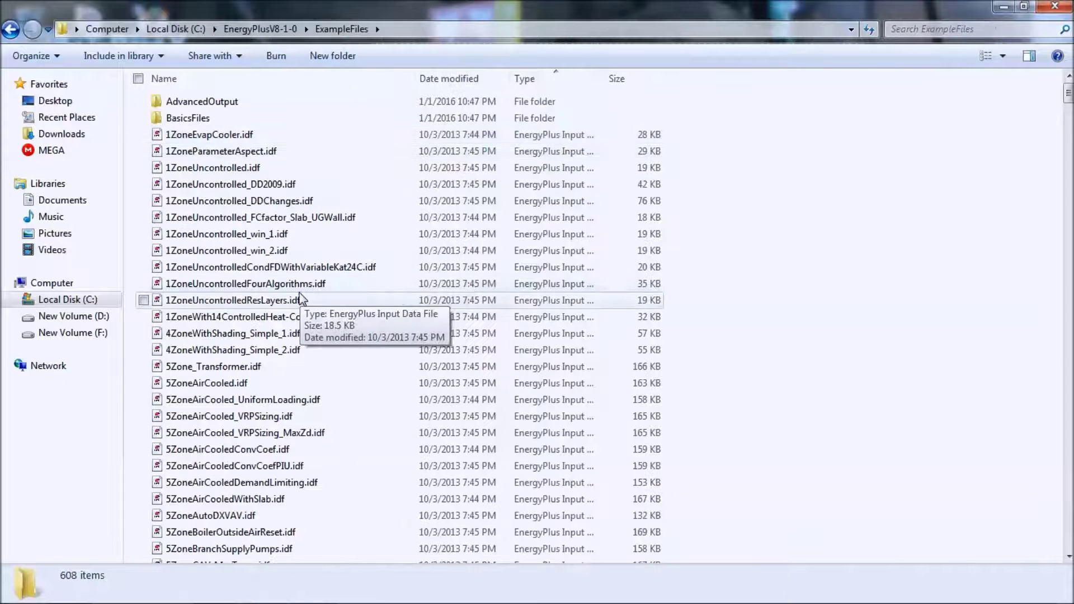
key(l)
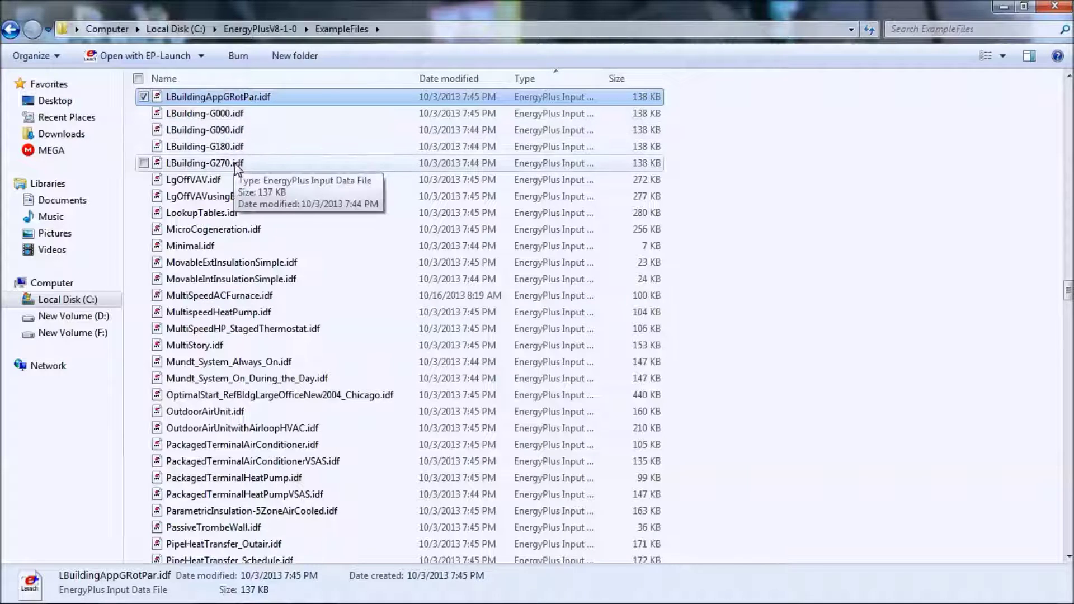
double_click(242, 132)
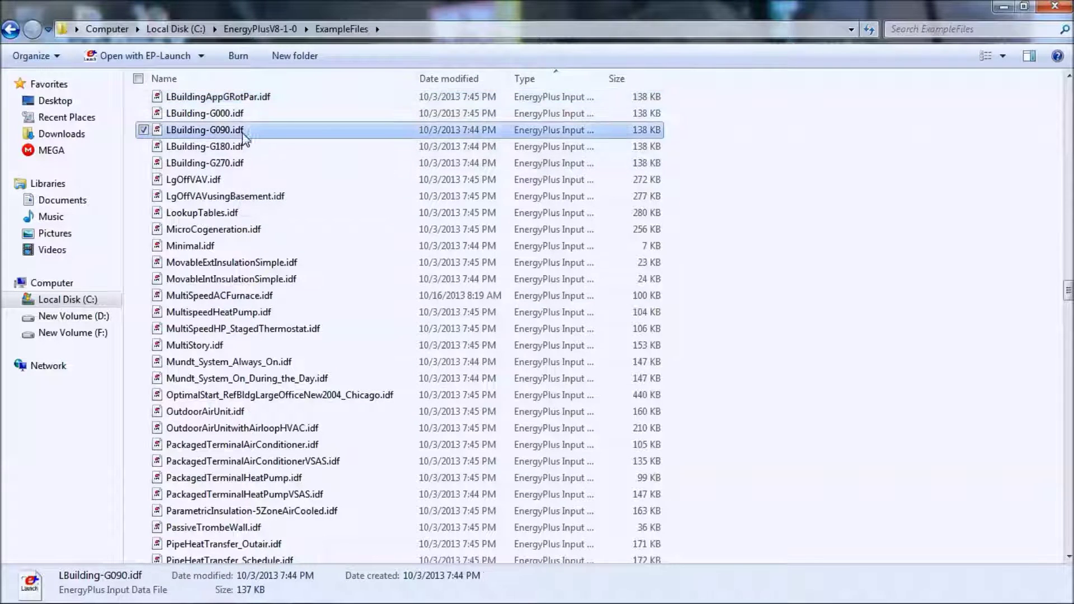
click(705, 207)
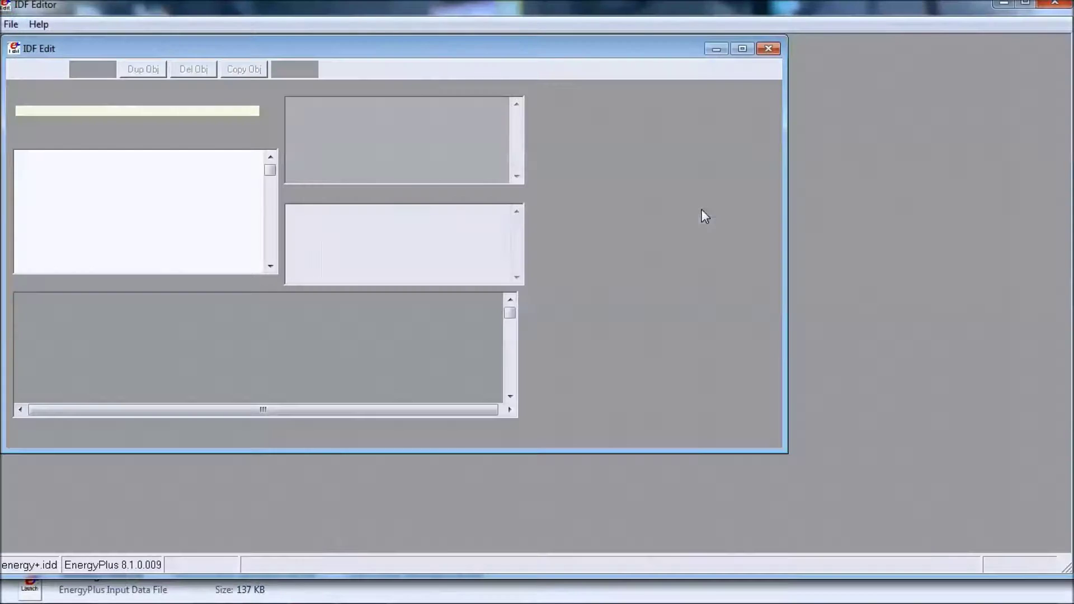
click(742, 50)
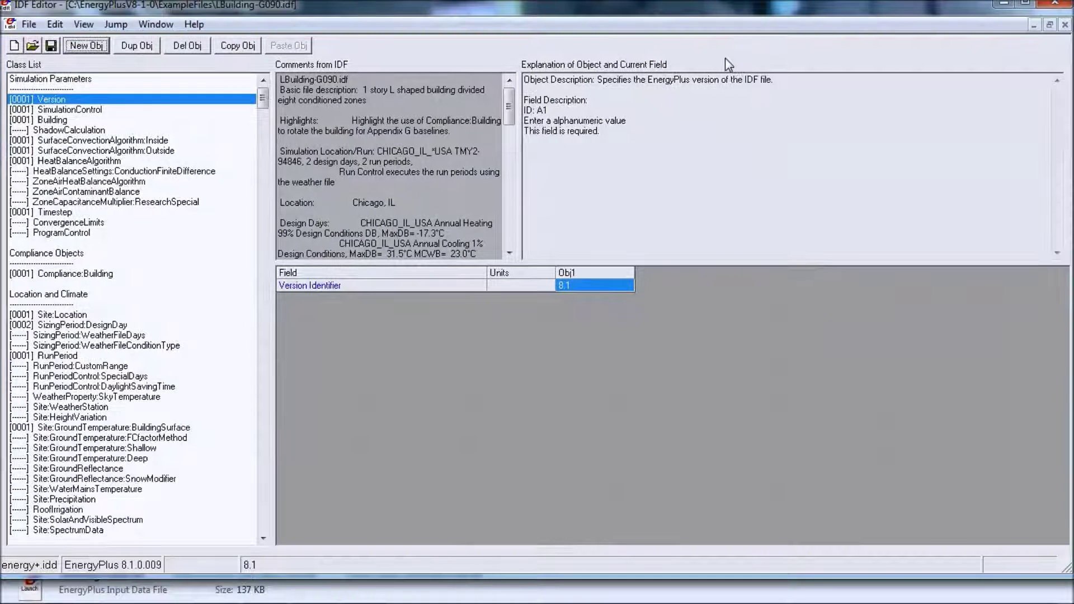
key(ctrl+l)
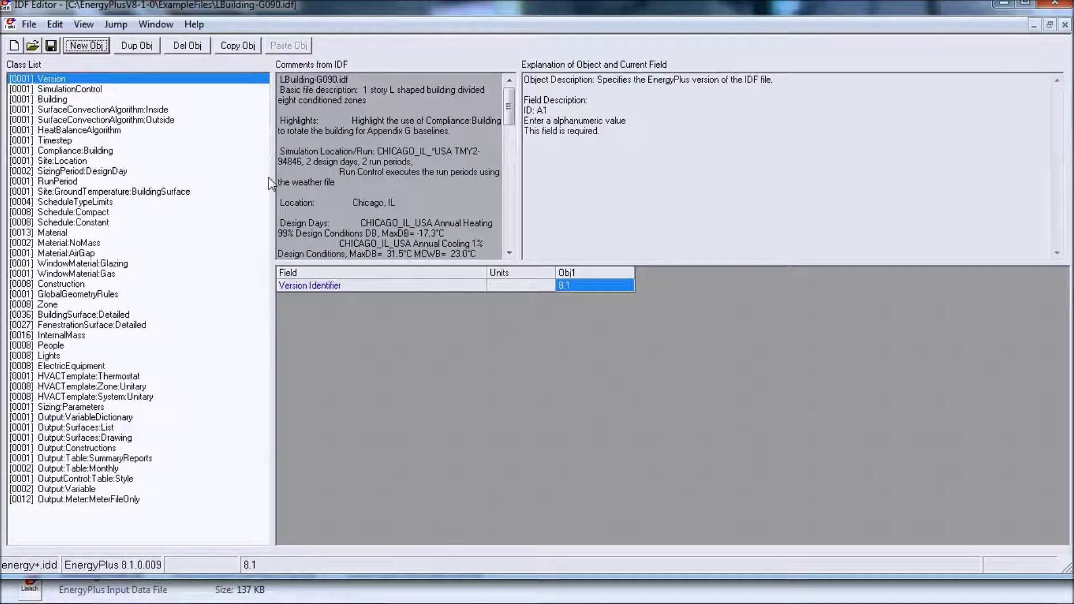
- Examine the example's HVACTemplate thermostat and unitary system objects, its Appendix G building rotation, and its zone definitions
click(110, 377)
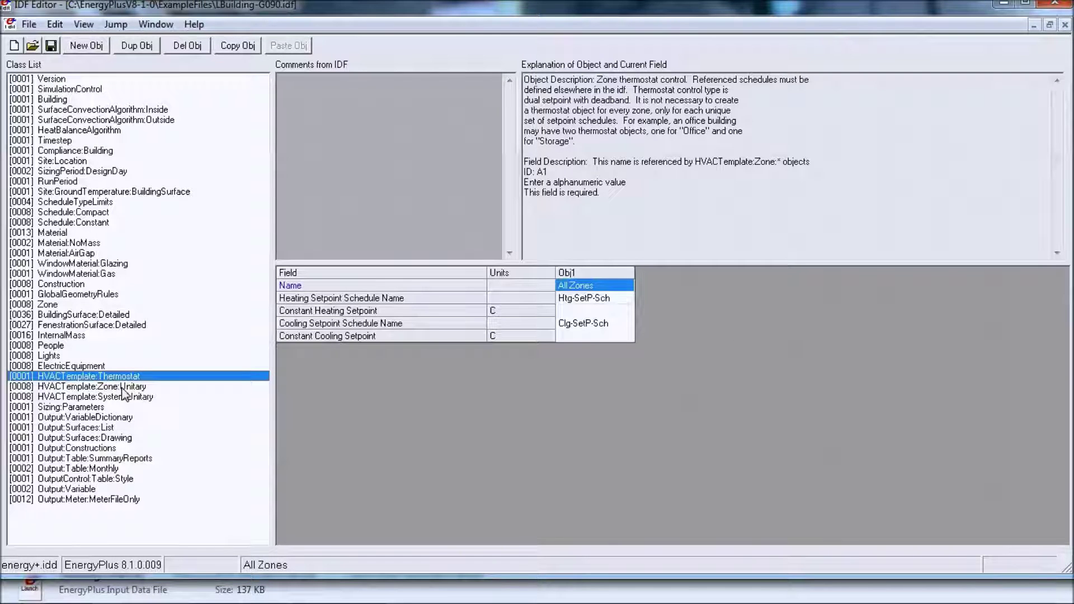
click(92, 397)
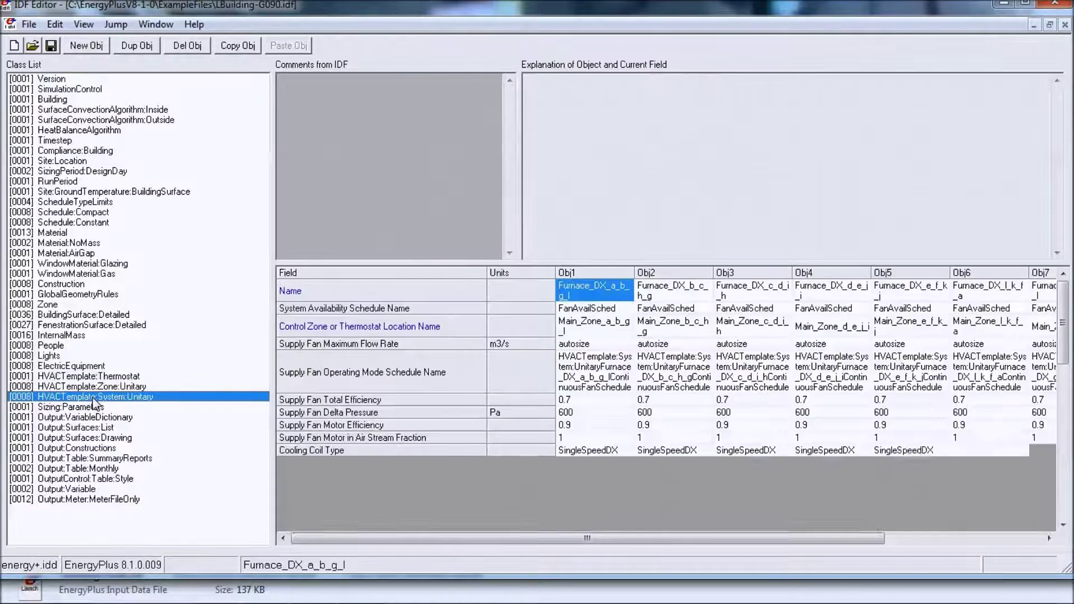
key(Up)
key(Up)
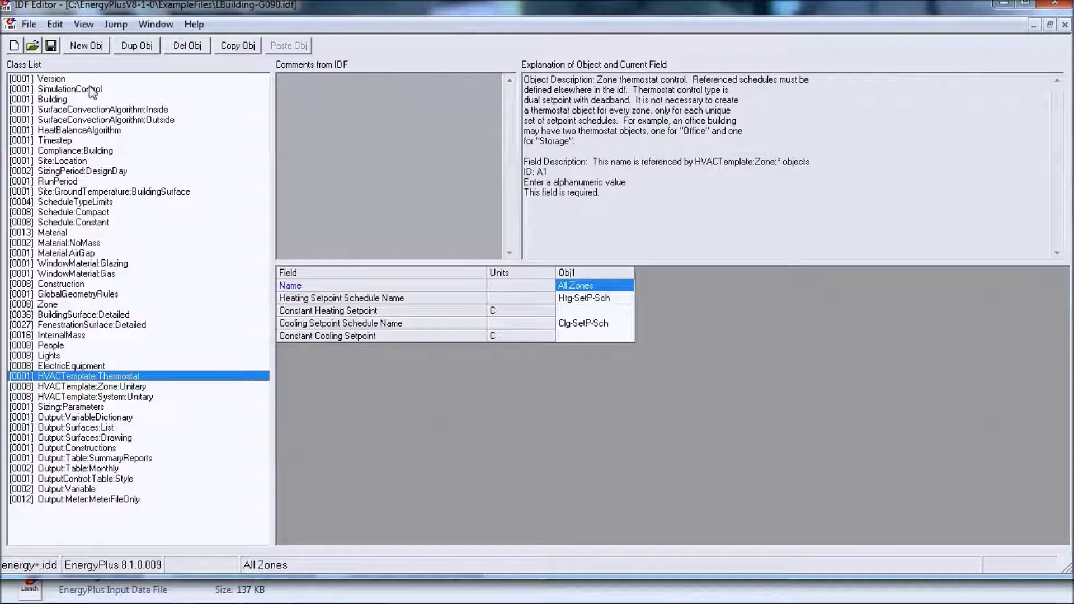
click(98, 152)
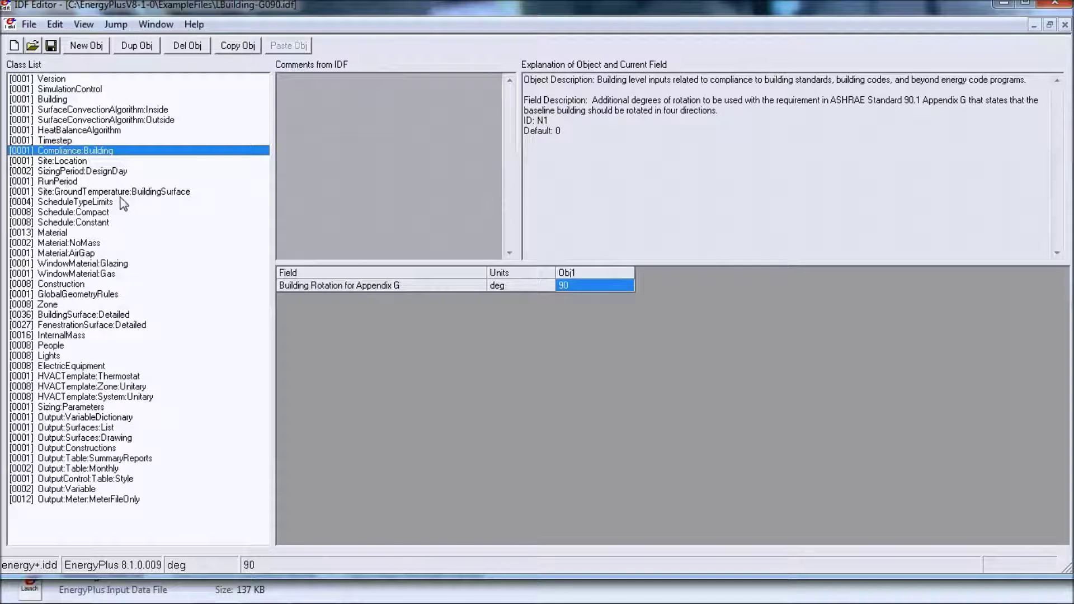
click(78, 306)
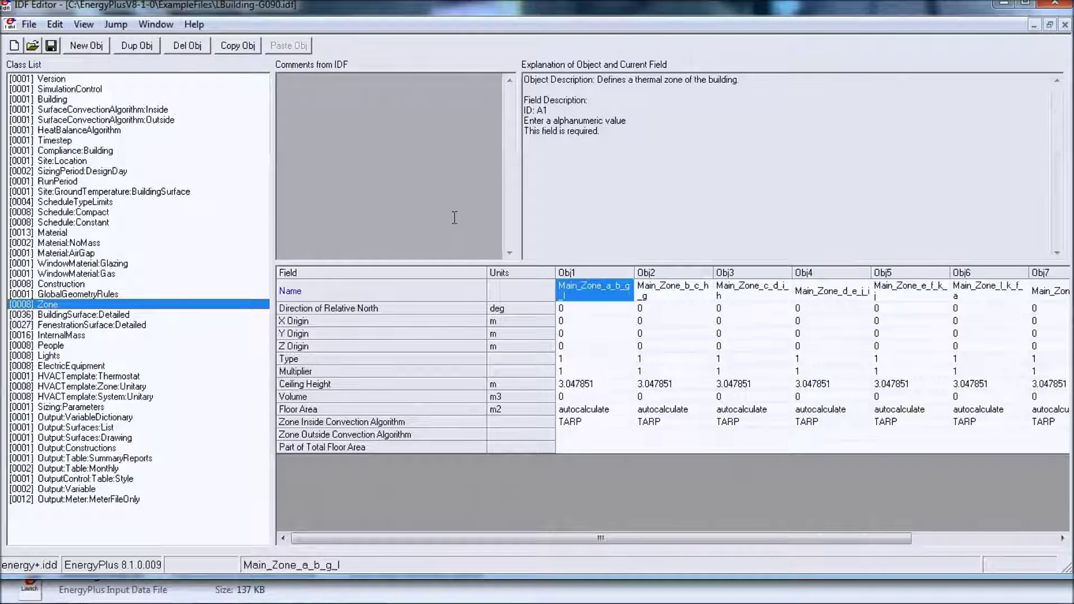
- Close the example file's editor windows and open the Documentation folder inside EnergyPlusV8-1-0
click(1055, 4)
click(747, 92)
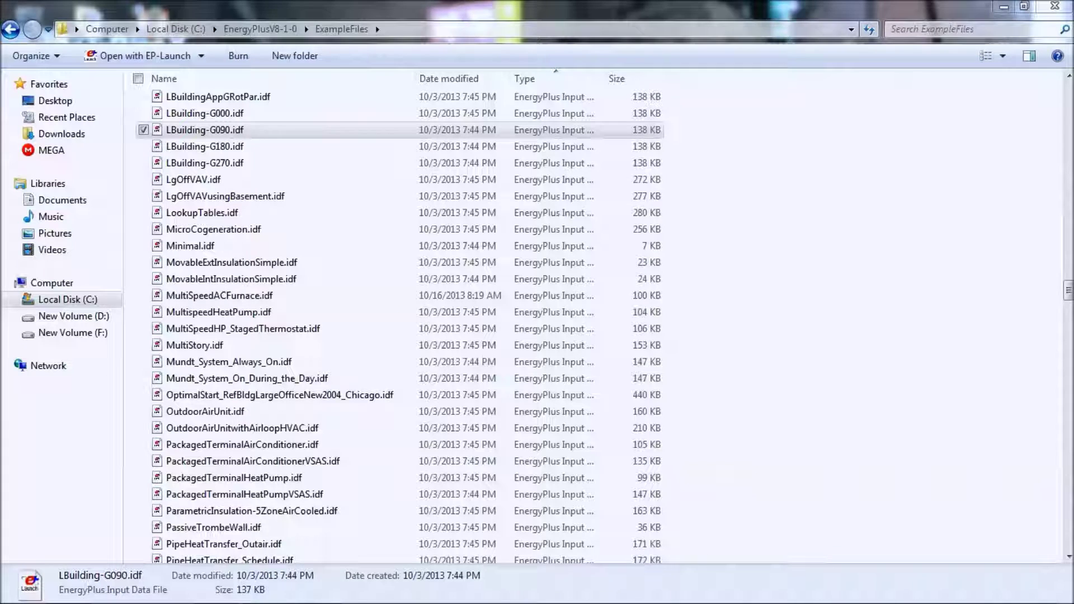
click(261, 29)
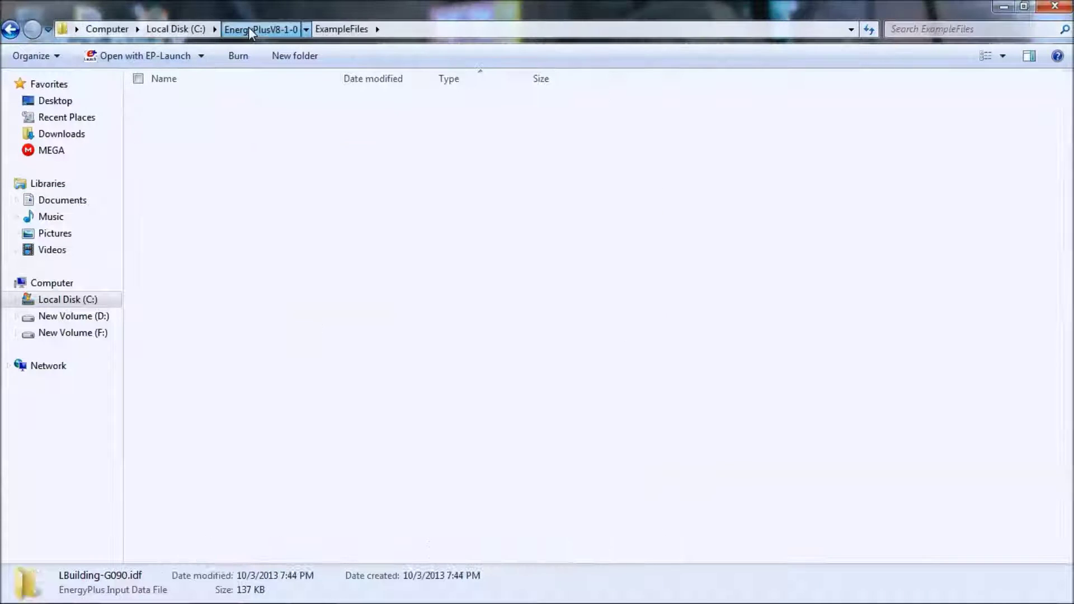
double_click(238, 117)
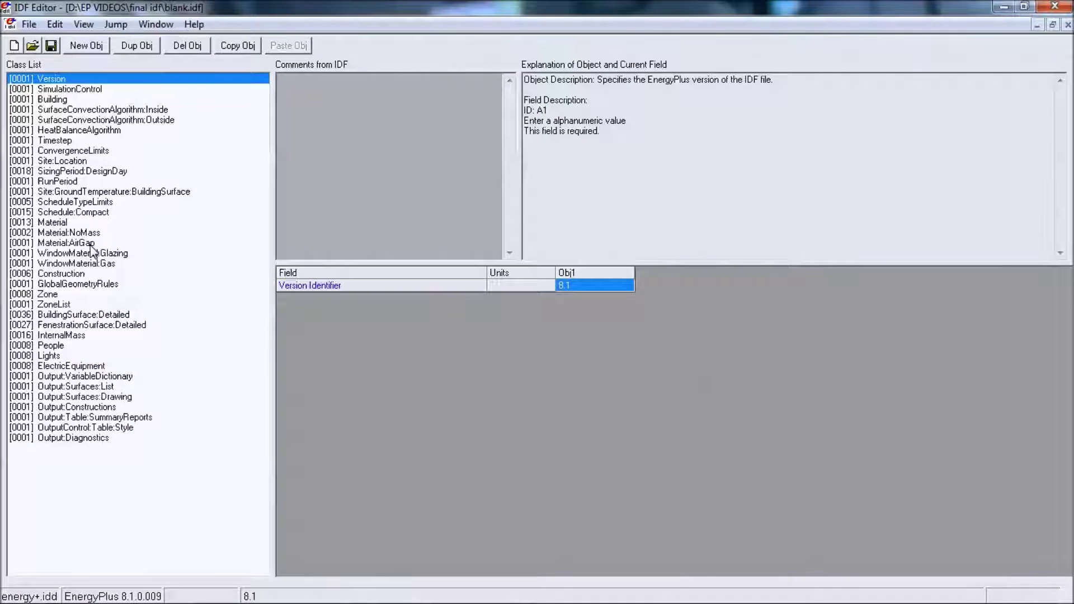
- Review the simulation control, site location, design days, run period, materials and constructions defined in blank.idf
click(73, 91)
click(87, 162)
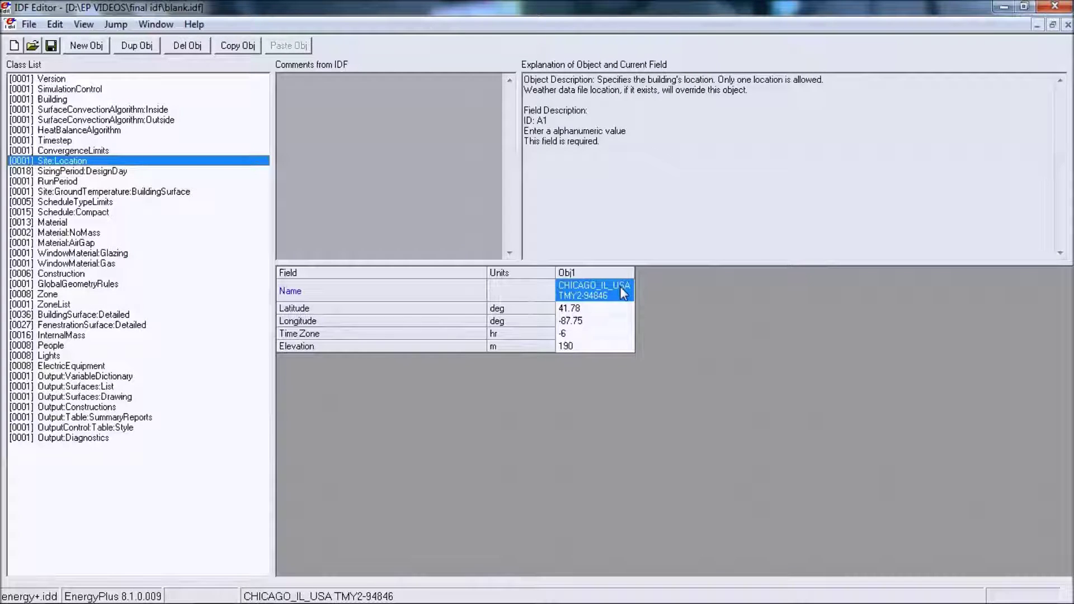
click(119, 172)
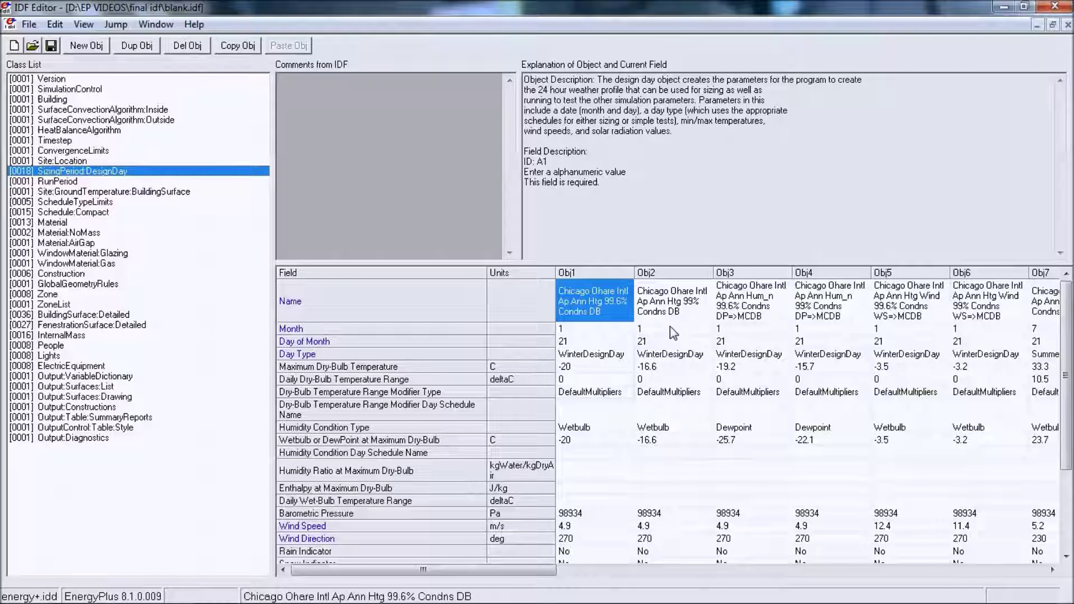
click(88, 182)
click(94, 224)
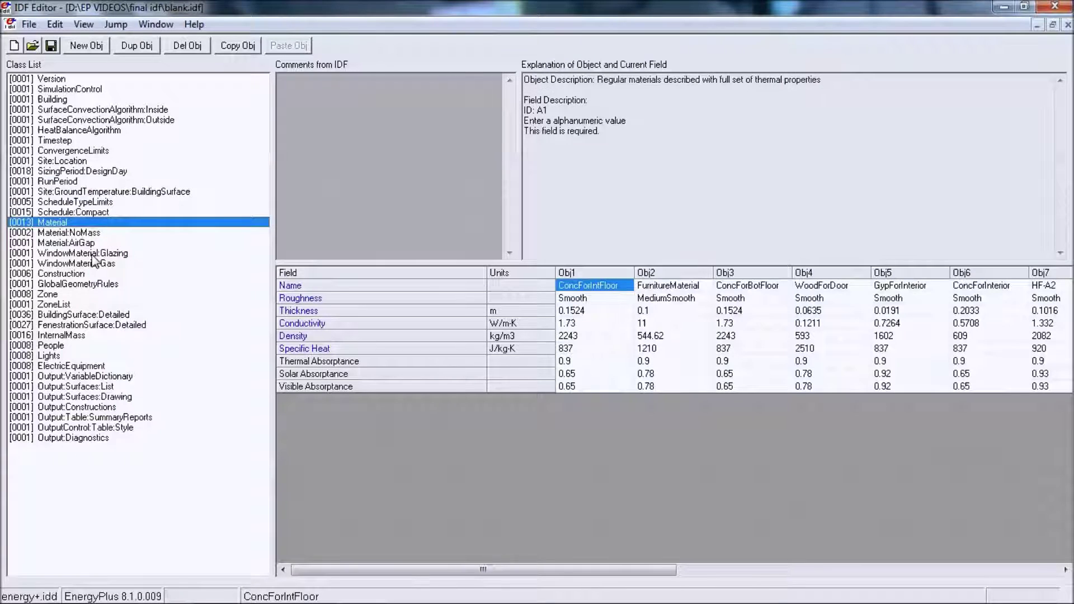
click(91, 274)
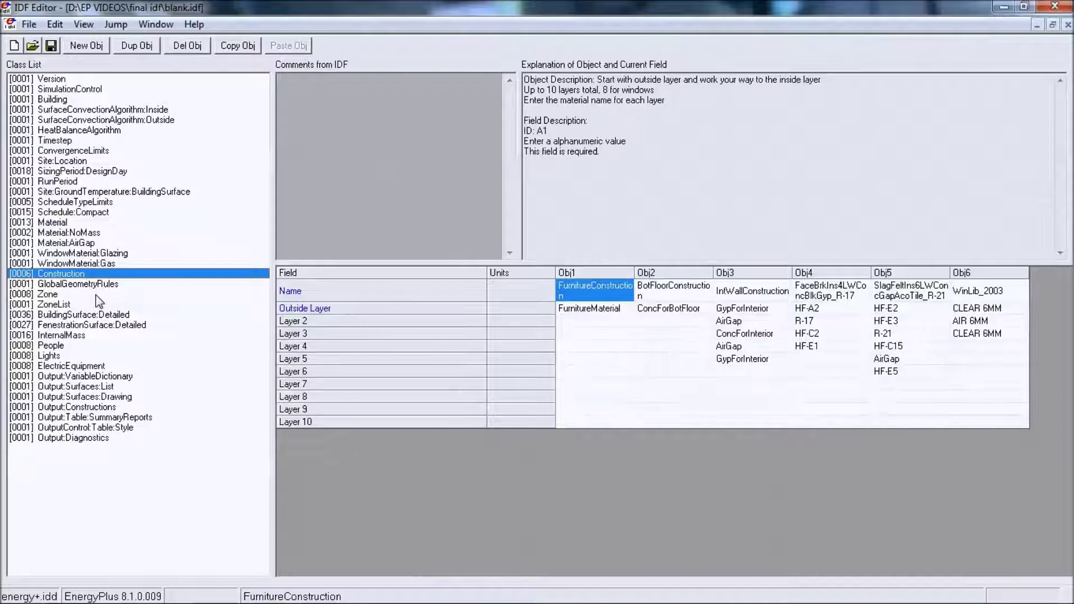
- Review the zones, zone list, building and fenestration surfaces, internal mass and people objects in blank.idf
click(96, 294)
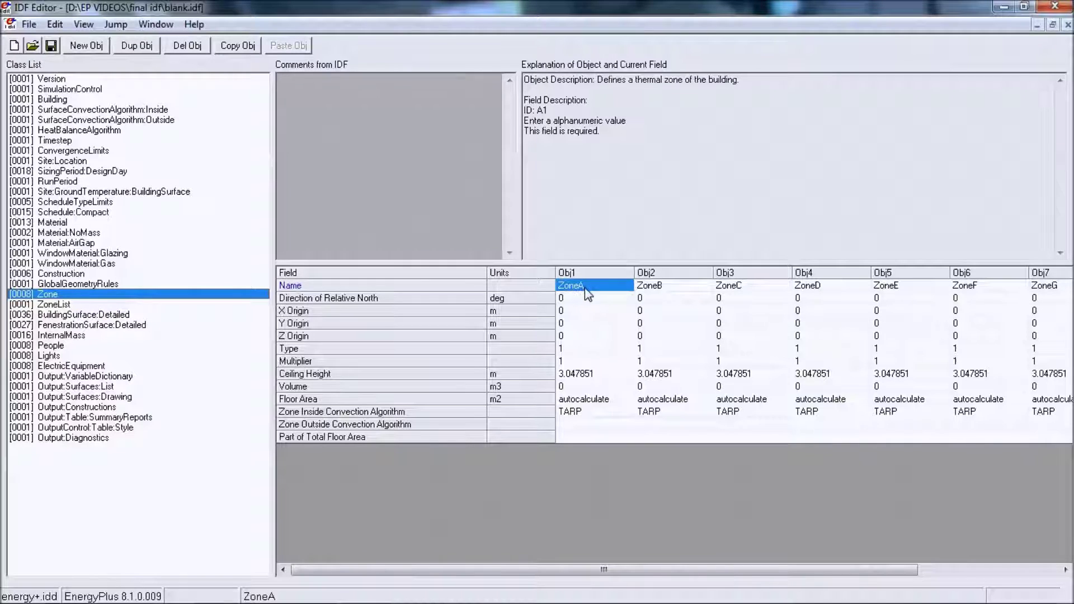
click(1039, 570)
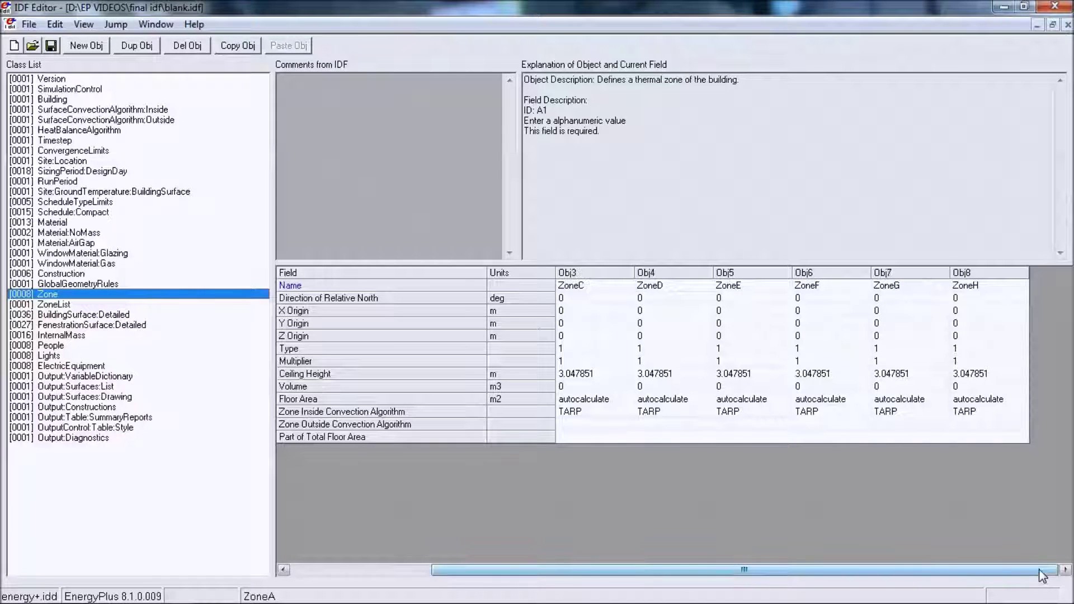
click(75, 304)
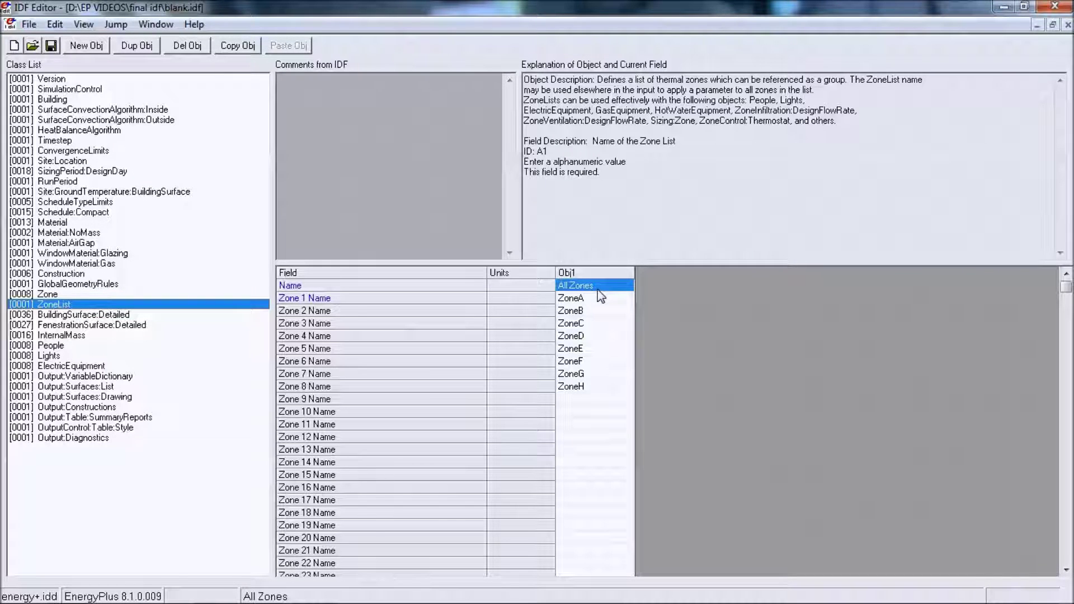
click(137, 317)
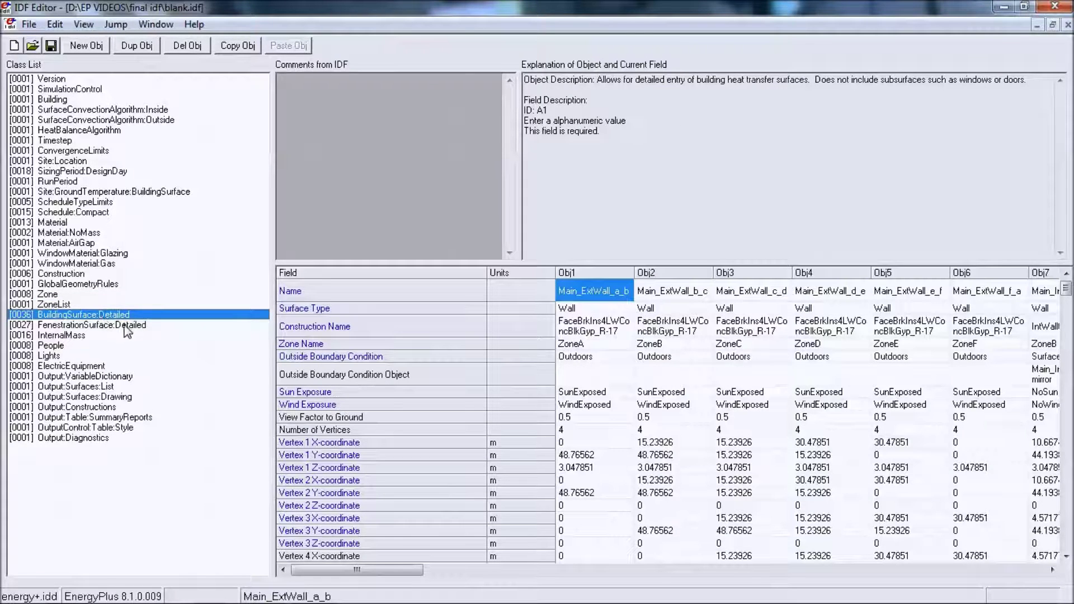
click(124, 327)
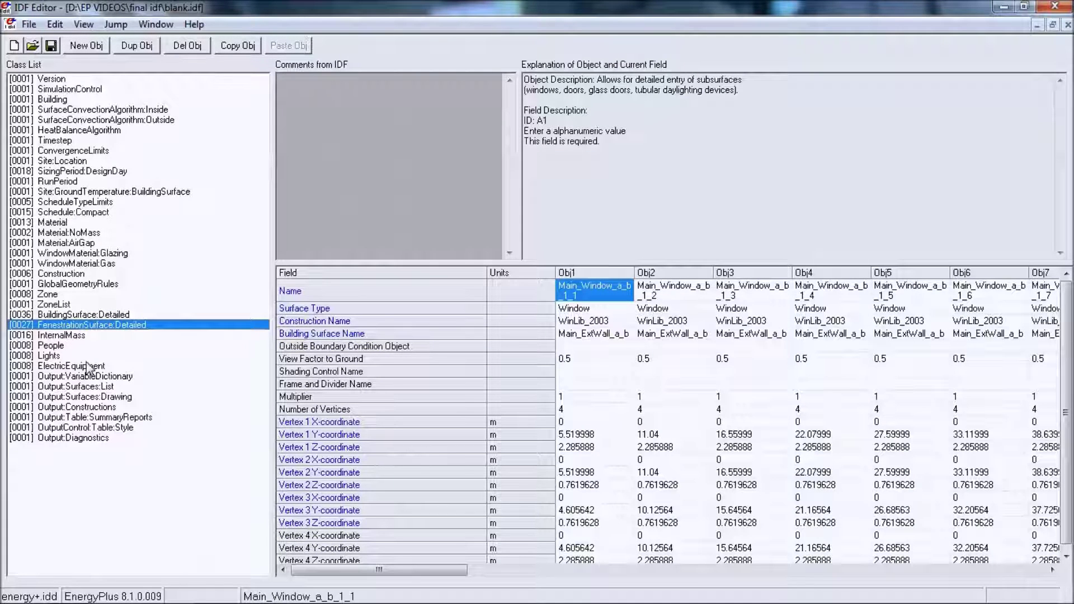
click(66, 336)
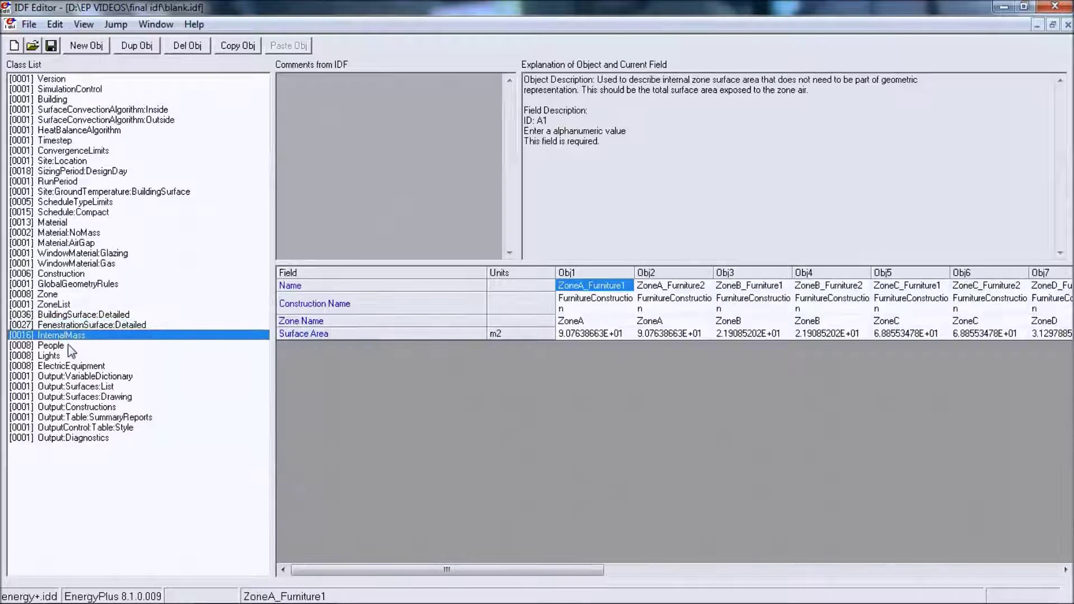
click(64, 345)
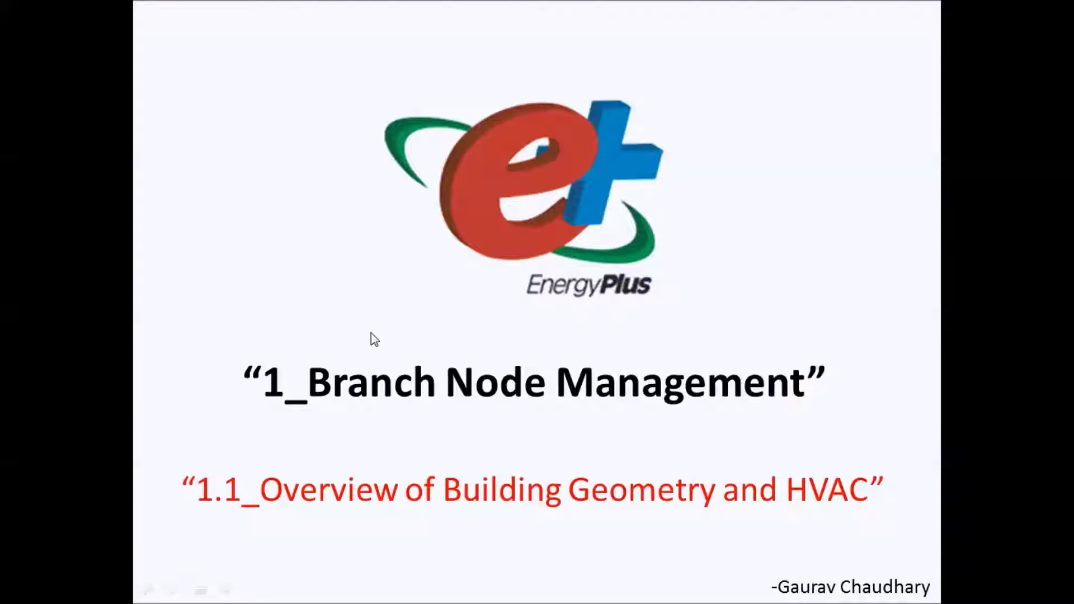
click(371, 332)
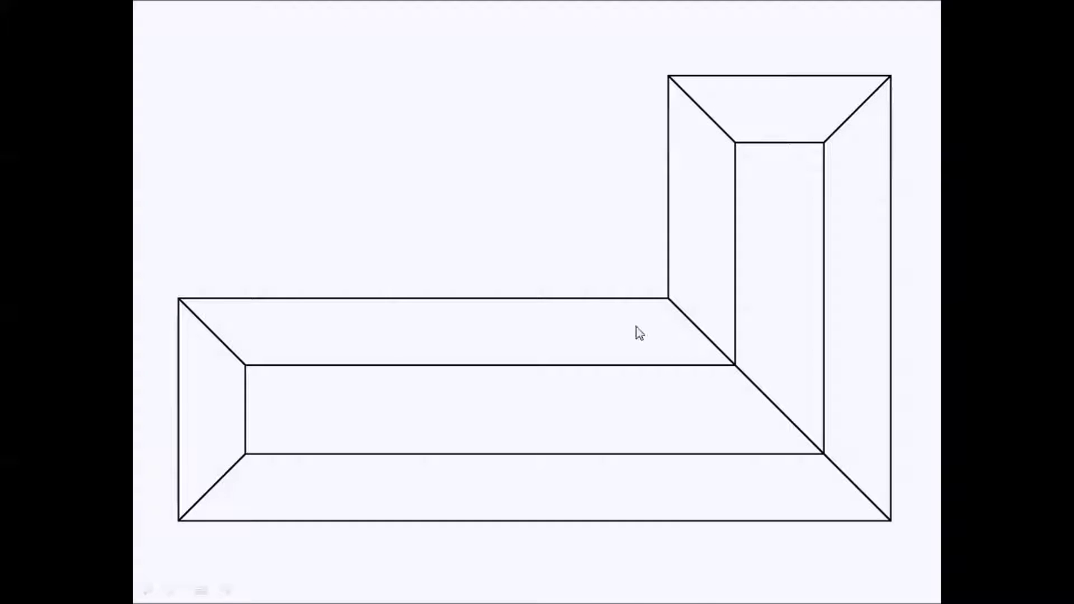
click(465, 438)
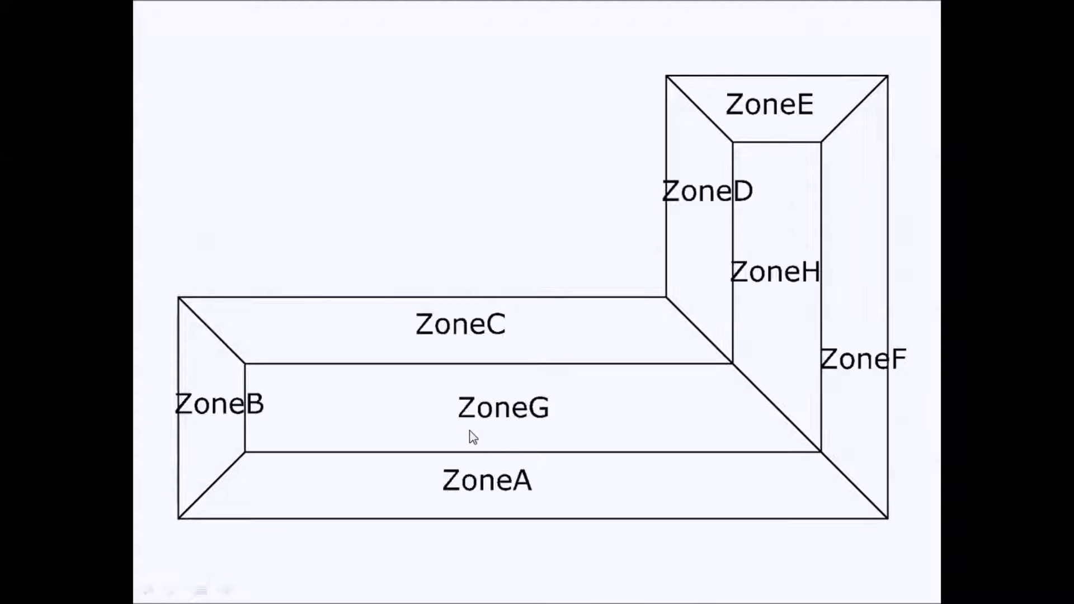